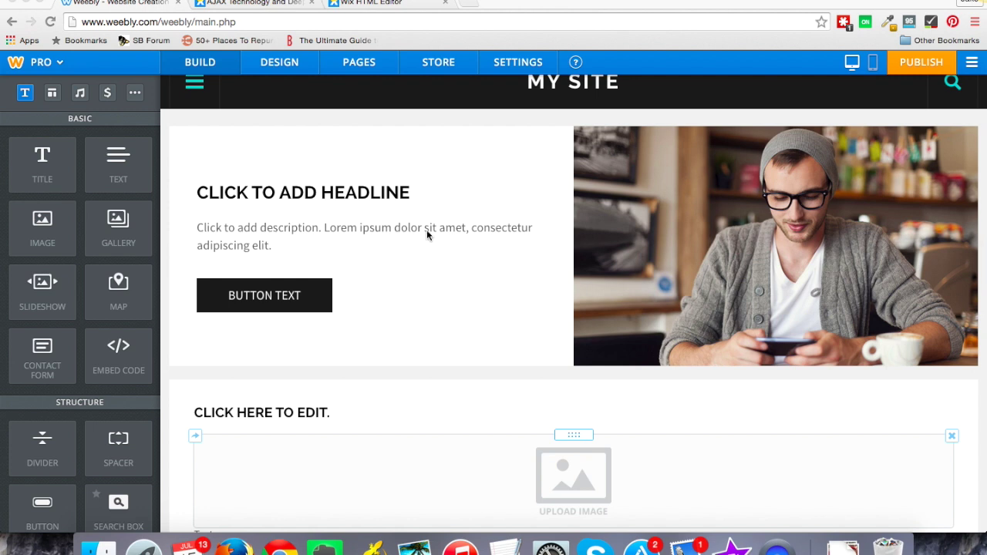
# Look over the page content and the full list of available elements, from Basic through More.
pyautogui.scroll(-2, 427, 230)
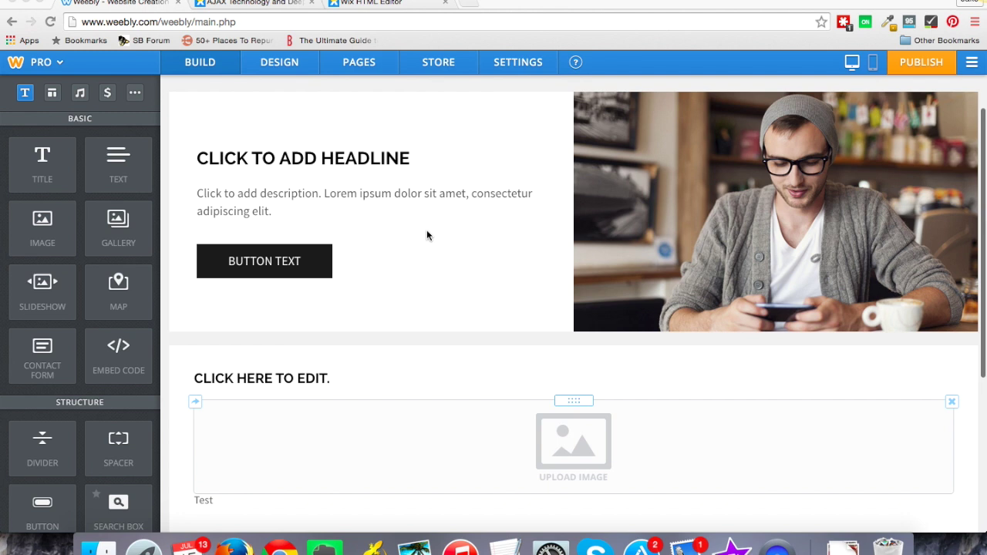
pyautogui.scroll(-3, 228, 323)
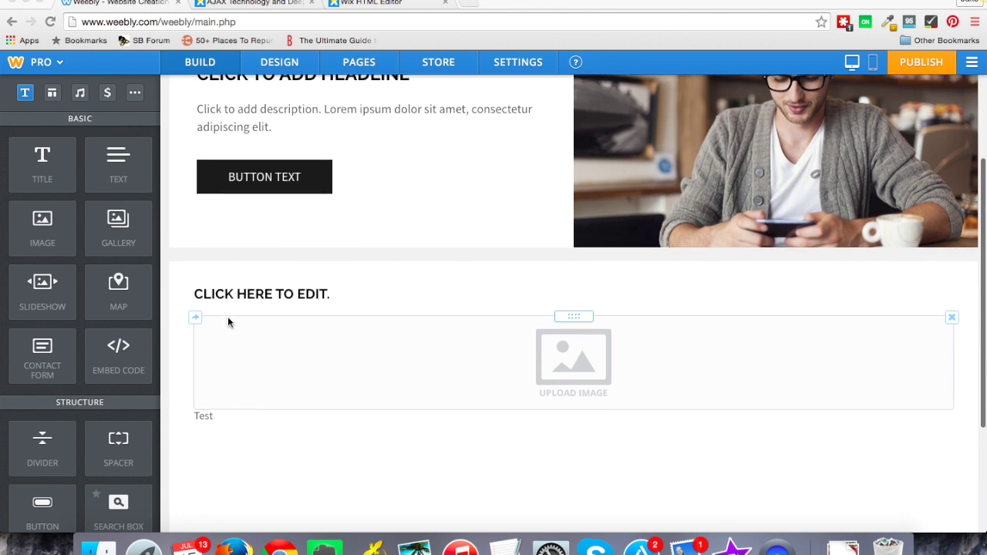
pyautogui.scroll(-1, 52, 281)
pyautogui.scroll(-5, 53, 281)
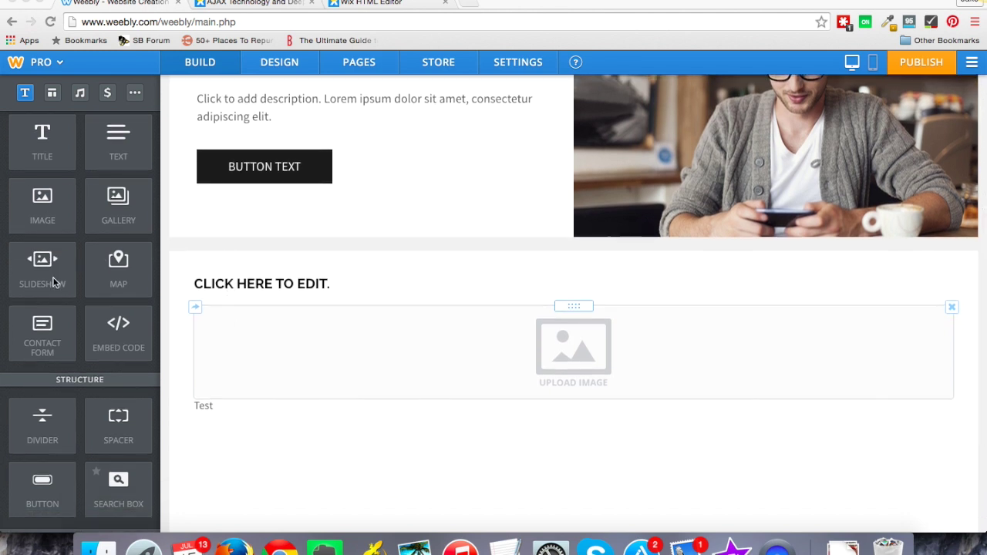
pyautogui.scroll(-9, 53, 281)
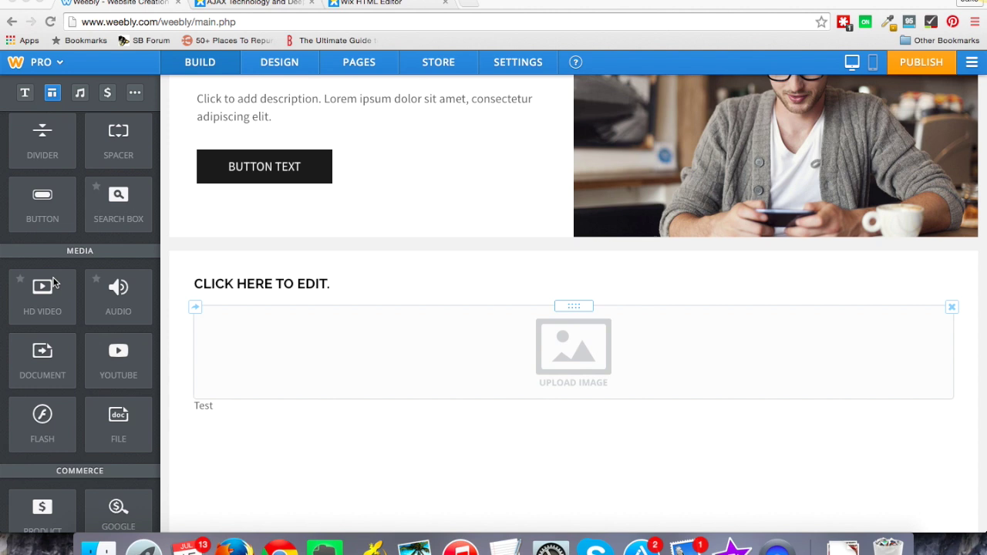
pyautogui.scroll(-12, 53, 280)
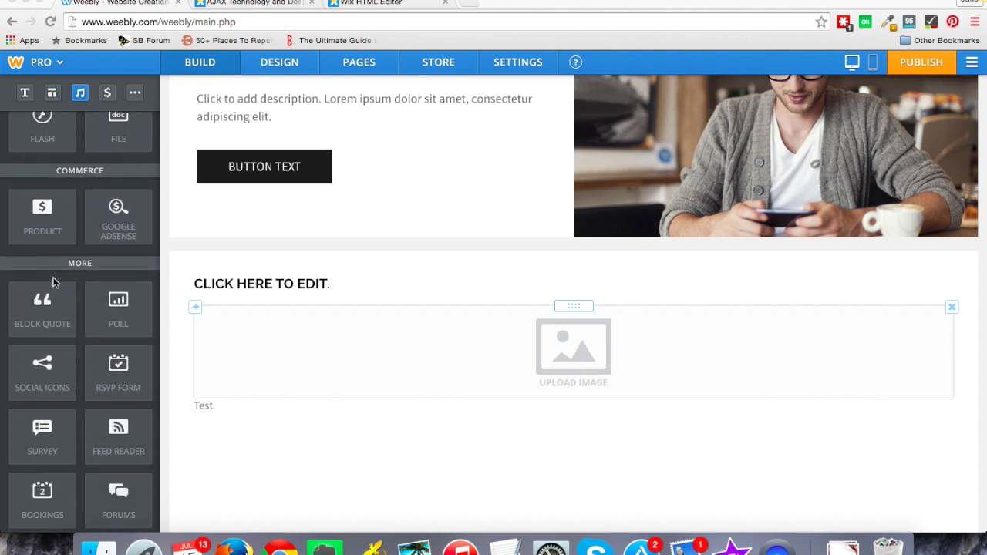
pyautogui.scroll(1, 53, 281)
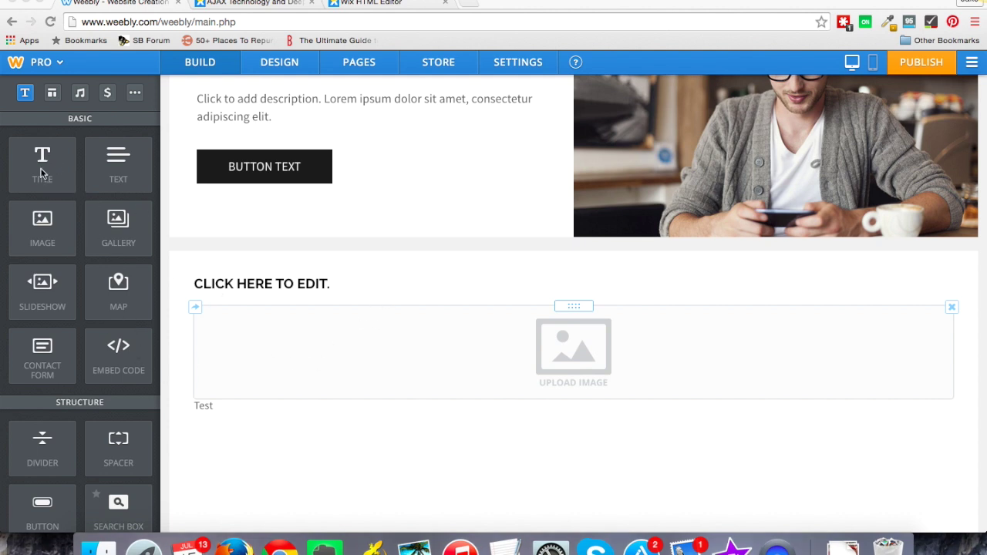
# Add a title element below the "Test" caption and set its text to "Title 2".
pyautogui.moveTo(46, 162); pyautogui.dragTo(344, 423)
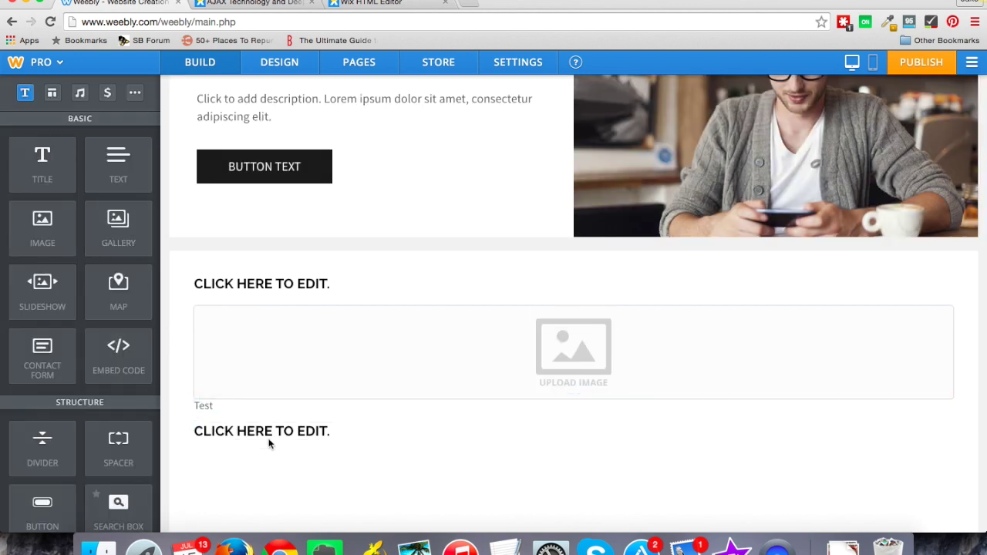
pyautogui.click(268, 438)
pyautogui.write('TITLE 2')
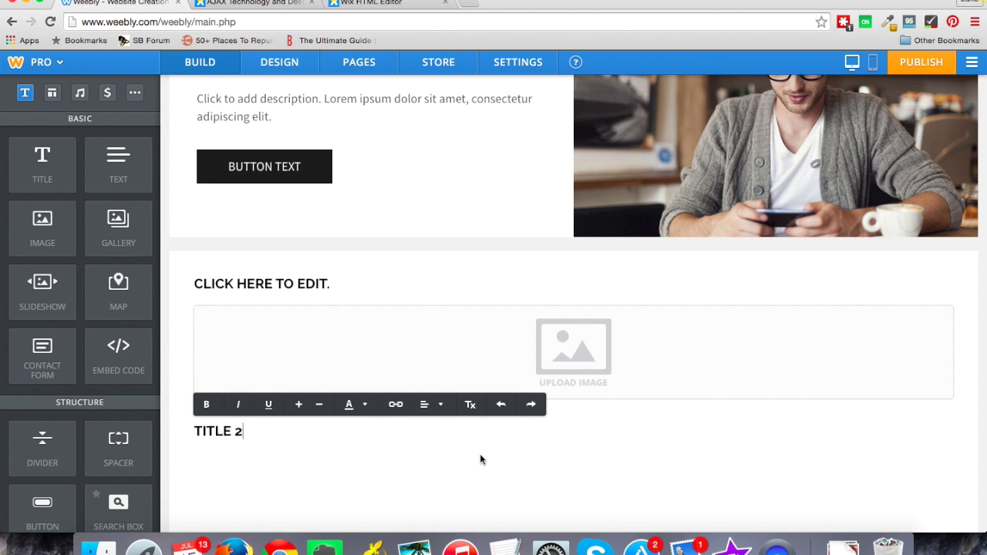
pyautogui.click(488, 476)
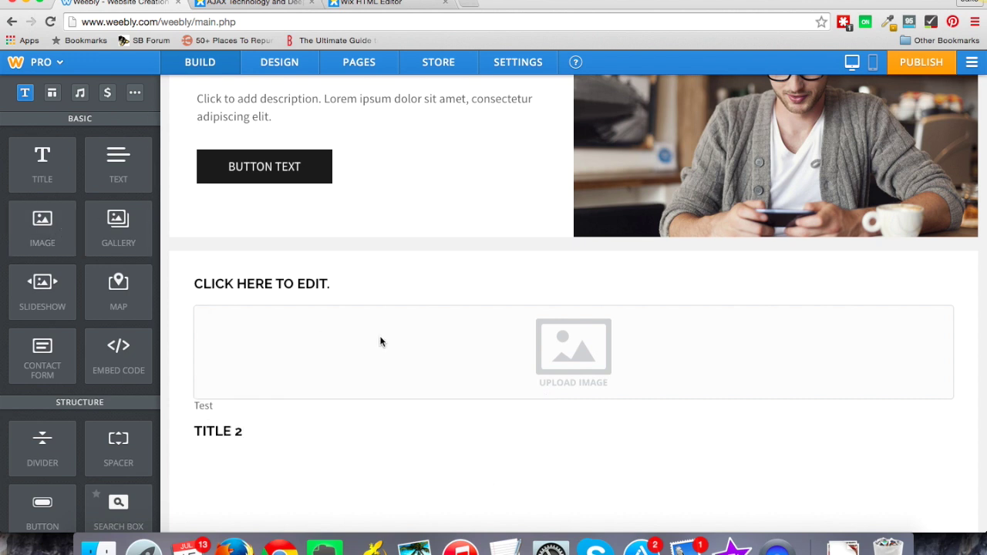
# Check the image source options for the empty image placeholder and close them without uploading anything.
pyautogui.click(582, 359)
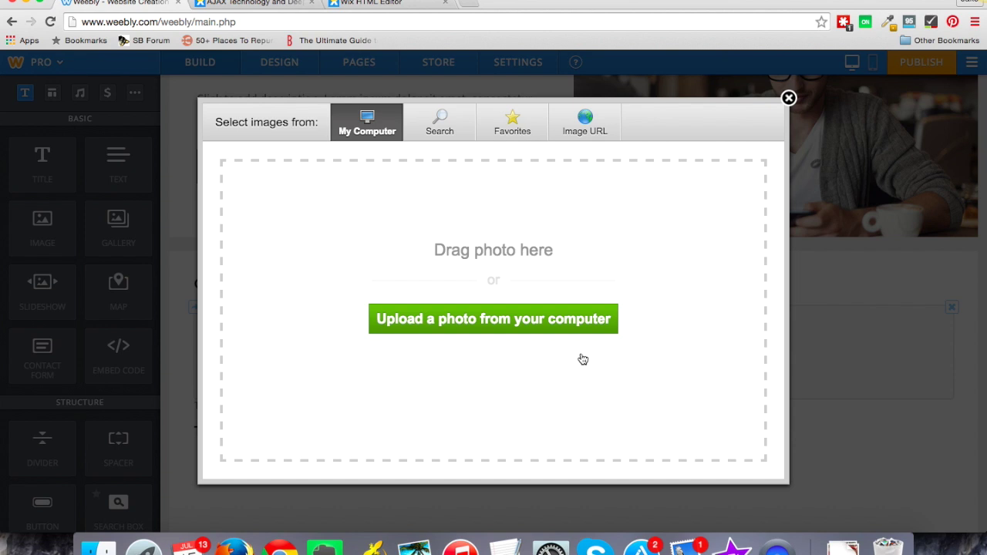
pyautogui.click(788, 98)
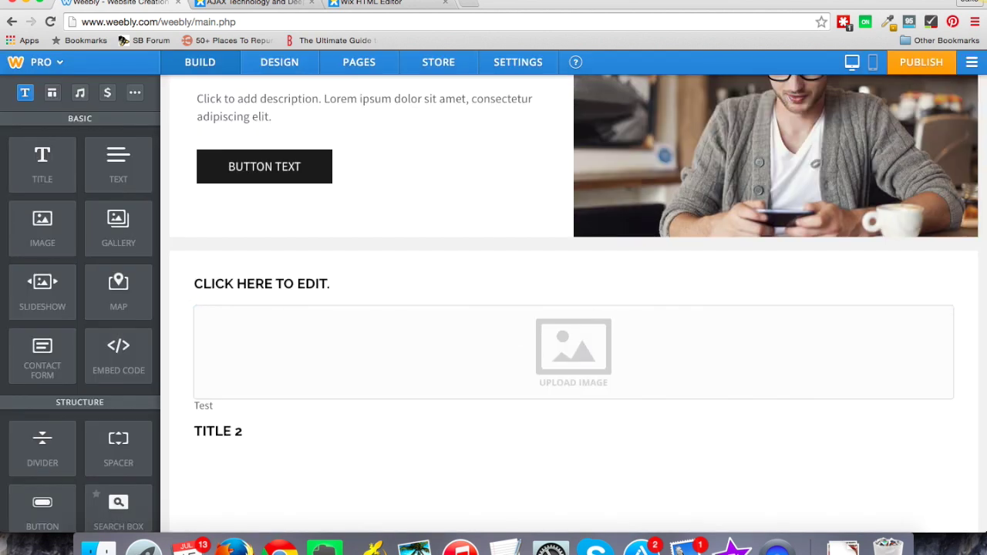
# Switch to the Wix editor and look over the home page from the VanMar heading to the service sections.
pyautogui.click(363, 5)
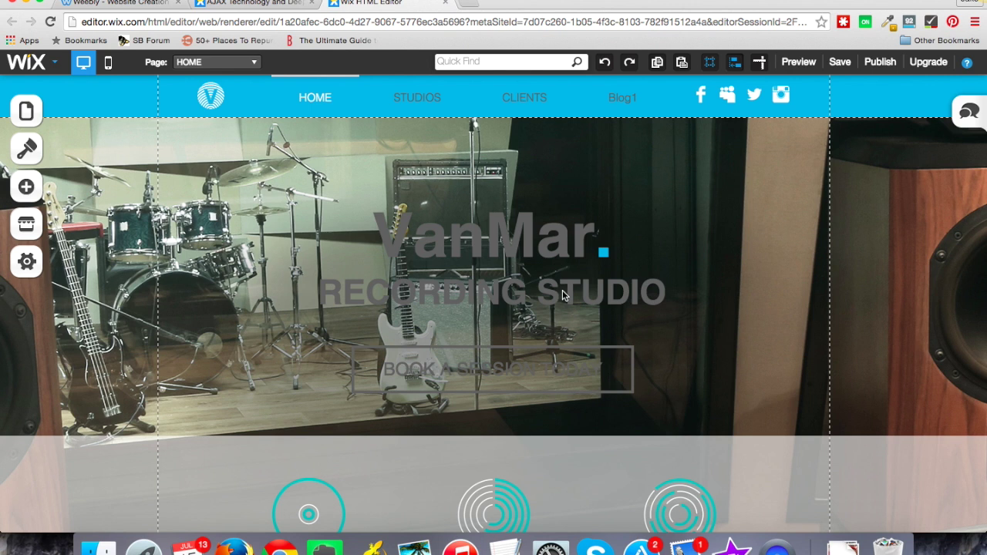
pyautogui.scroll(-3, 736, 317)
pyautogui.scroll(-2, 736, 316)
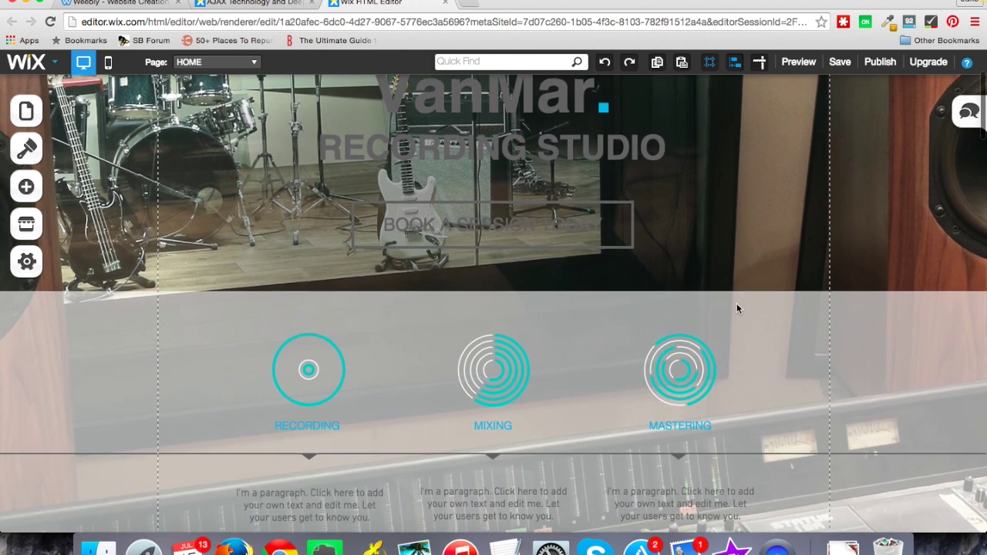
pyautogui.scroll(-4, 280, 315)
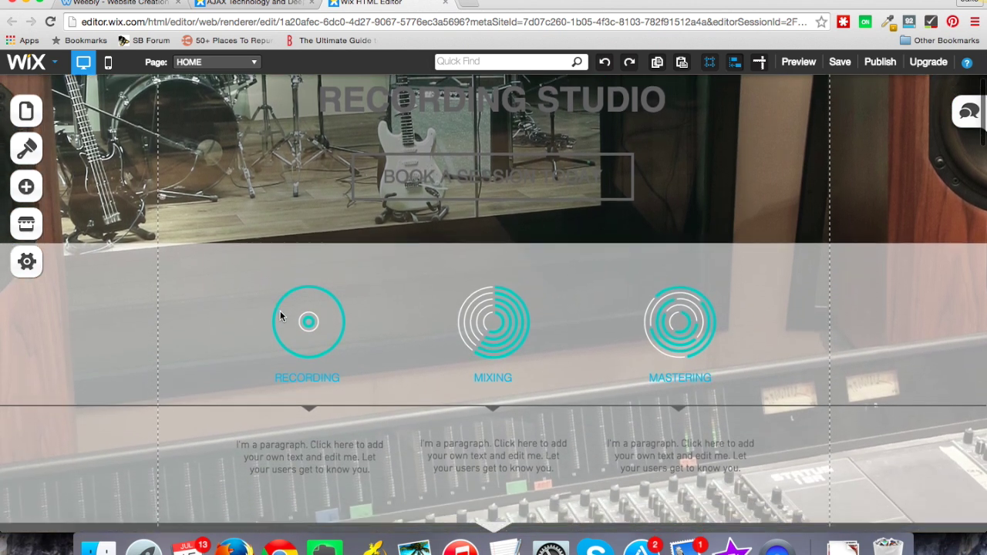
pyautogui.scroll(3, 280, 315)
pyautogui.scroll(3, 280, 314)
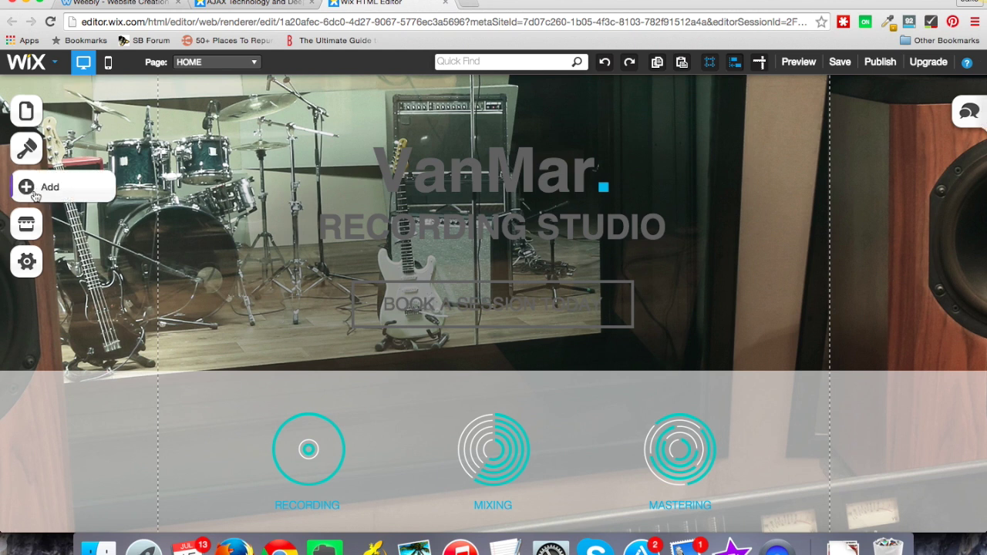
# Add a paragraph text element to the home page and place it just above the Mixing circle.
pyautogui.click(31, 191)
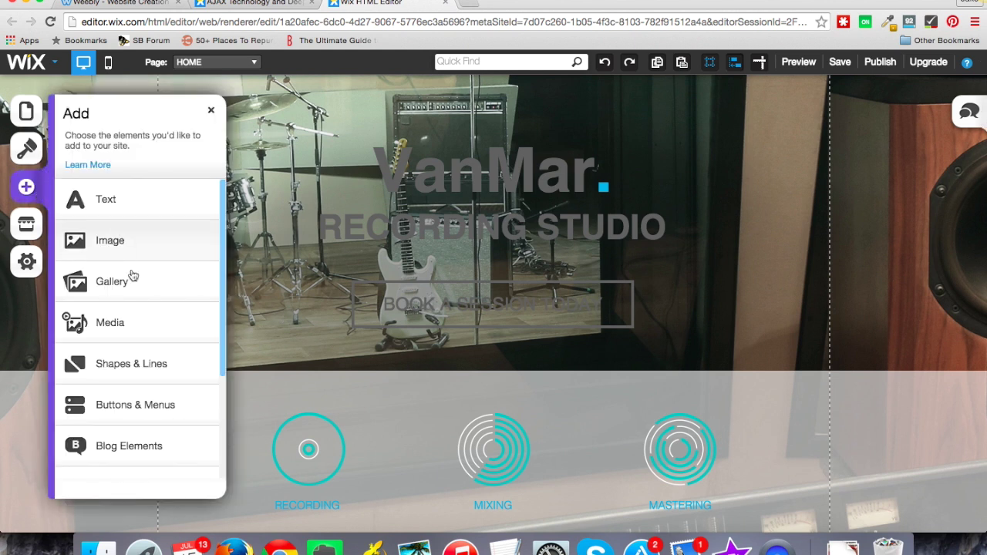
pyautogui.scroll(-4, 139, 286)
pyautogui.scroll(1, 139, 286)
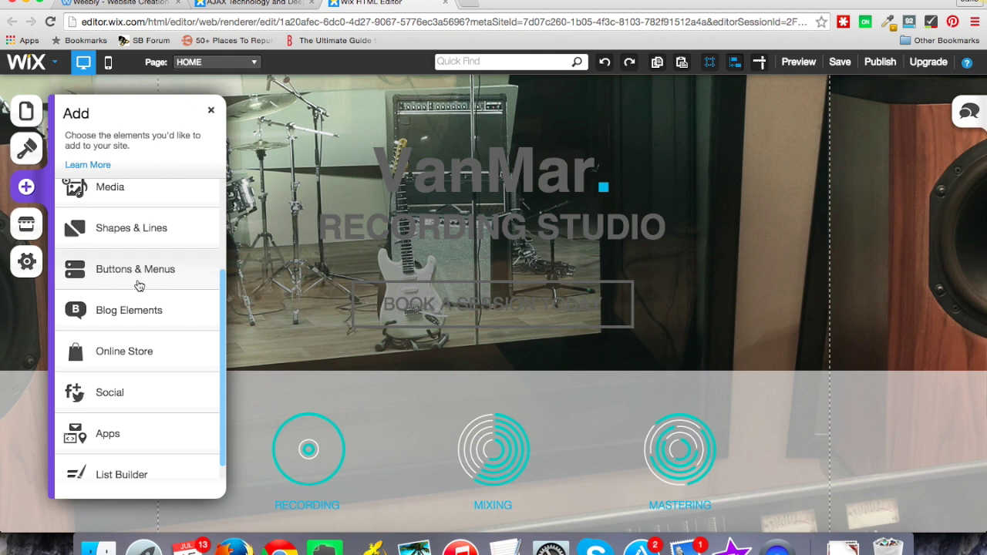
pyautogui.scroll(-1, 139, 286)
pyautogui.scroll(1, 139, 420)
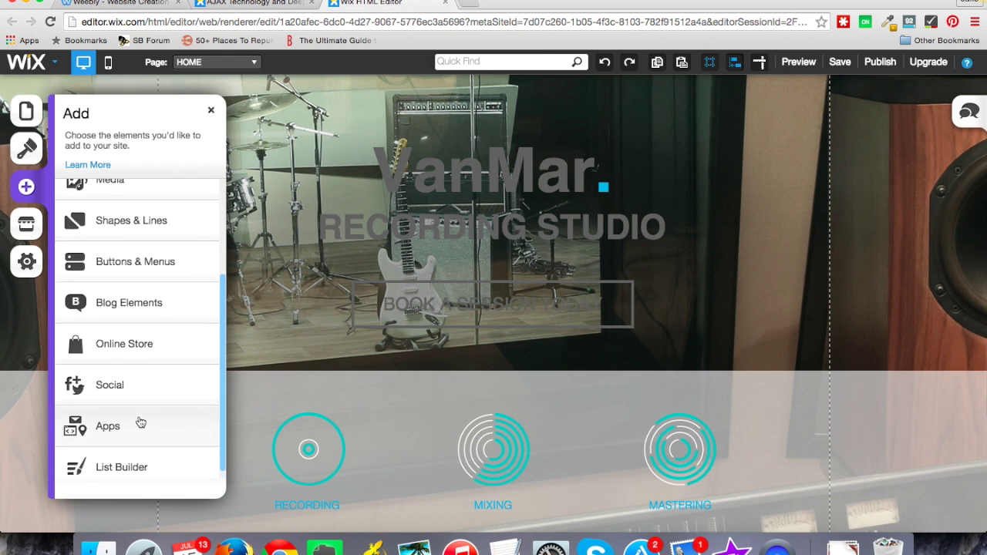
pyautogui.scroll(4, 140, 422)
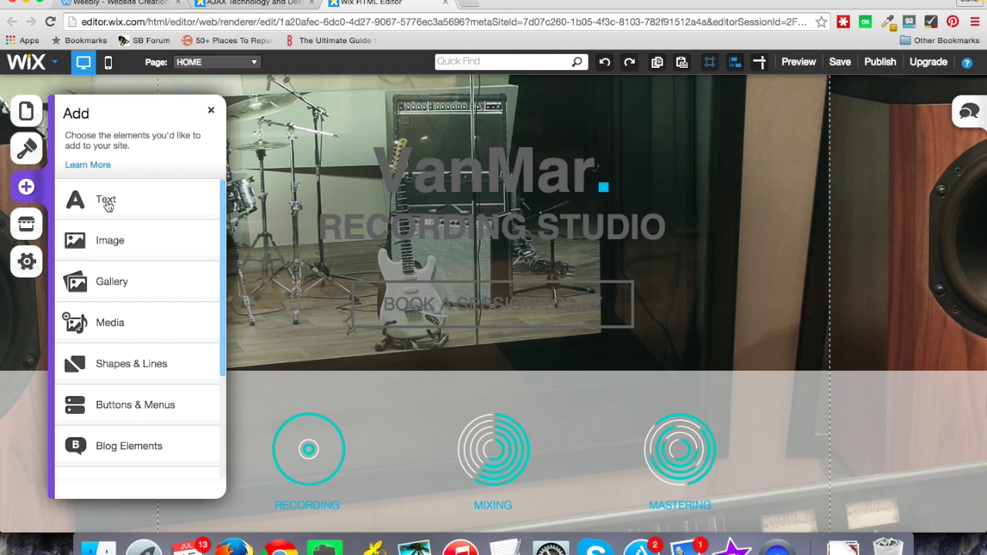
pyautogui.click(106, 202)
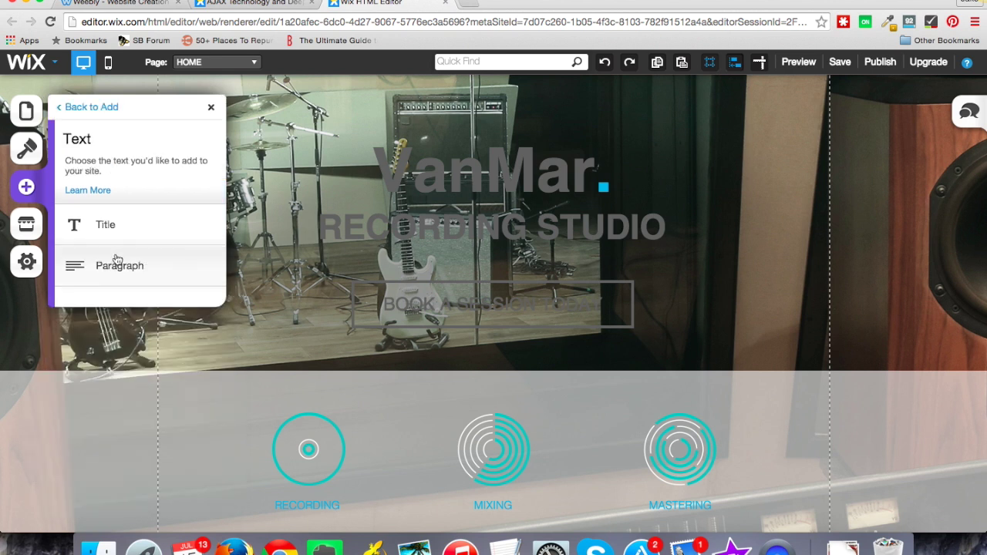
pyautogui.click(118, 272)
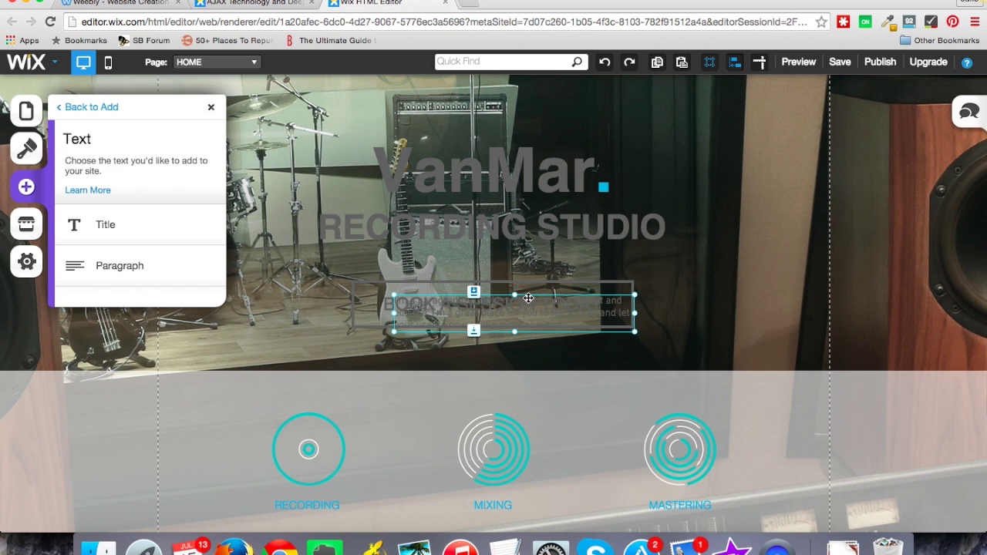
pyautogui.moveTo(528, 297); pyautogui.dragTo(431, 426)
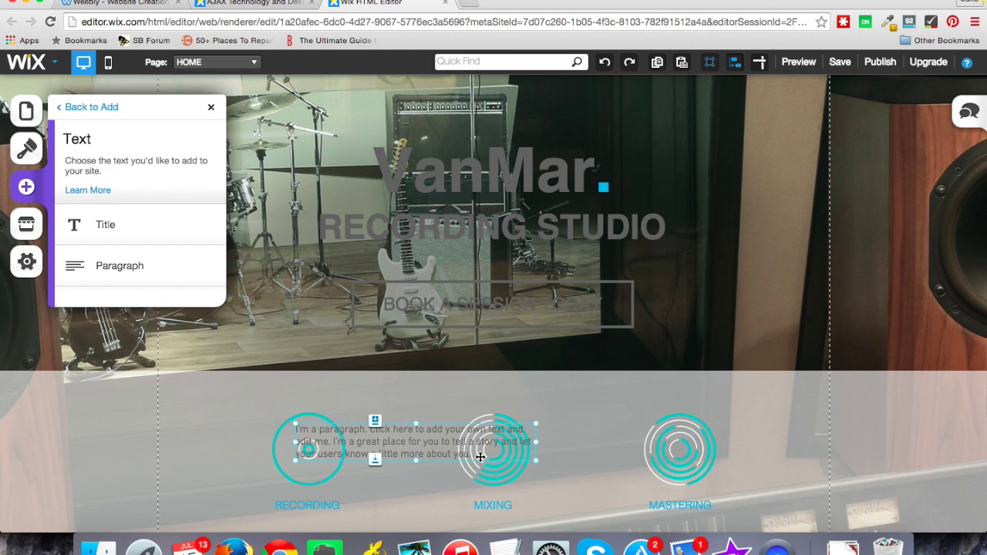
pyautogui.moveTo(480, 457); pyautogui.dragTo(530, 386)
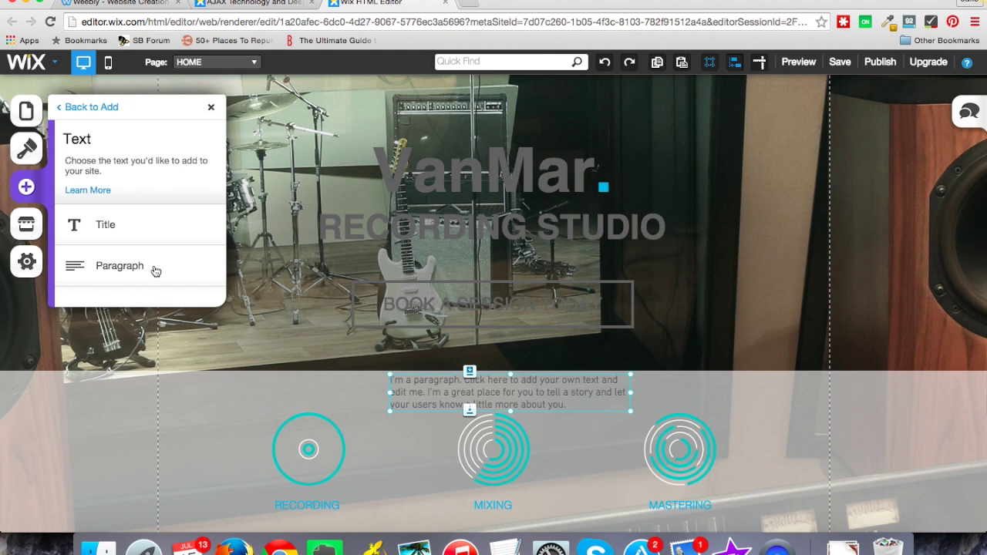
# Try the Chefs Like Orange and At The Car Wash Yeah color palettes on the site.
pyautogui.click(24, 148)
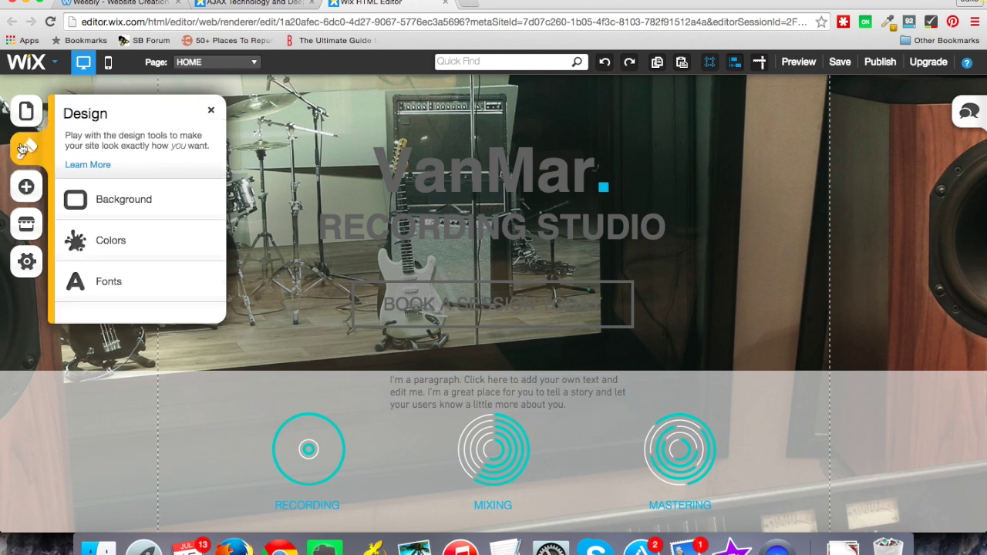
pyautogui.click(108, 239)
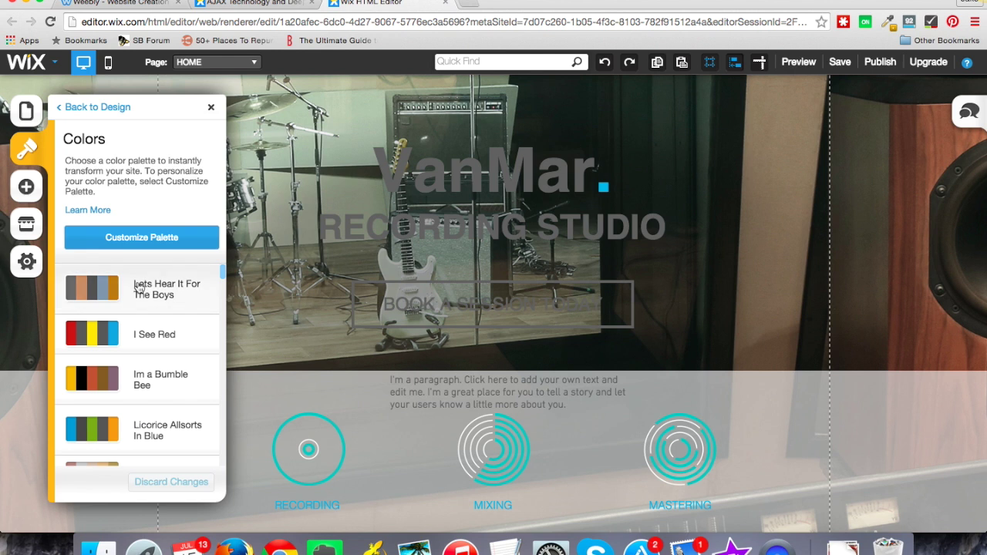
pyautogui.scroll(-5, 165, 311)
pyautogui.scroll(-1, 168, 312)
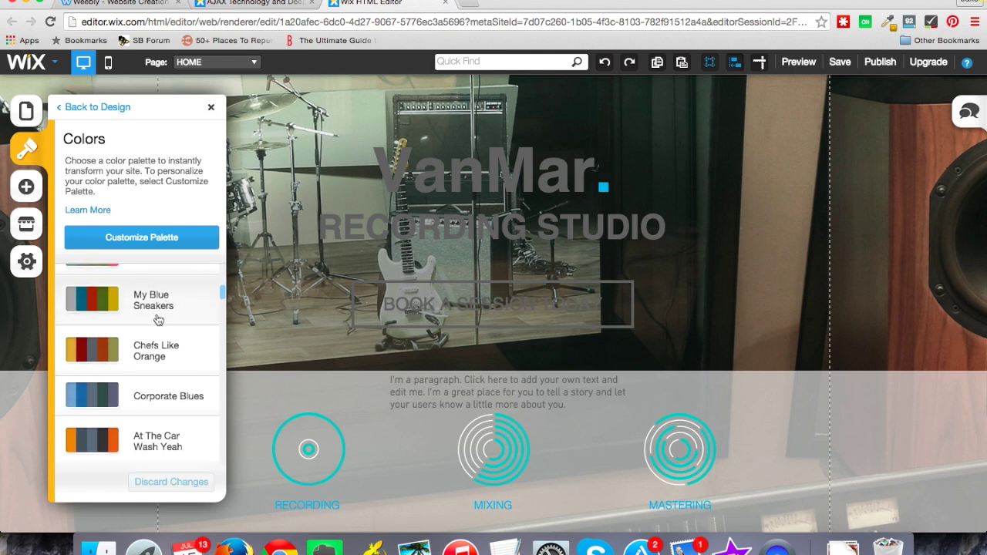
pyautogui.click(151, 349)
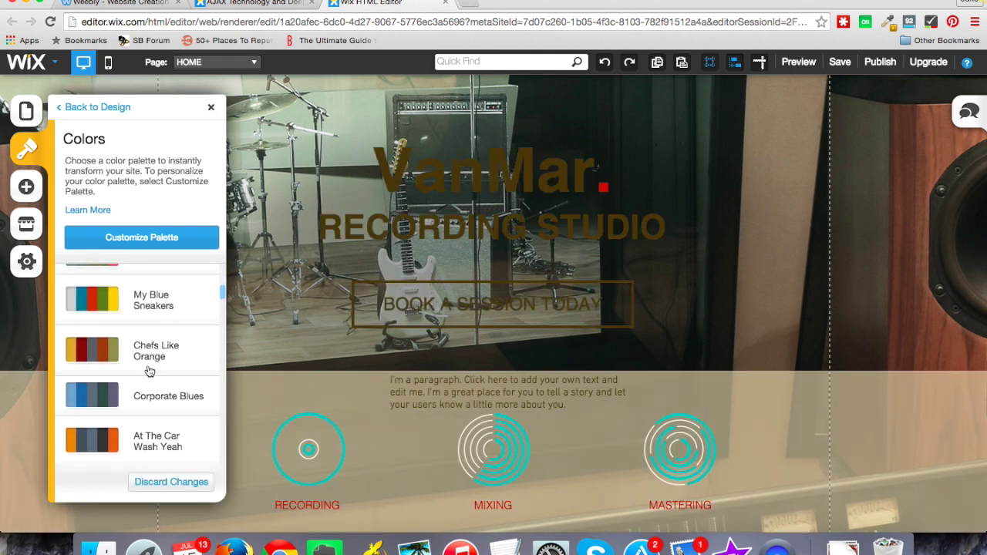
pyautogui.click(151, 440)
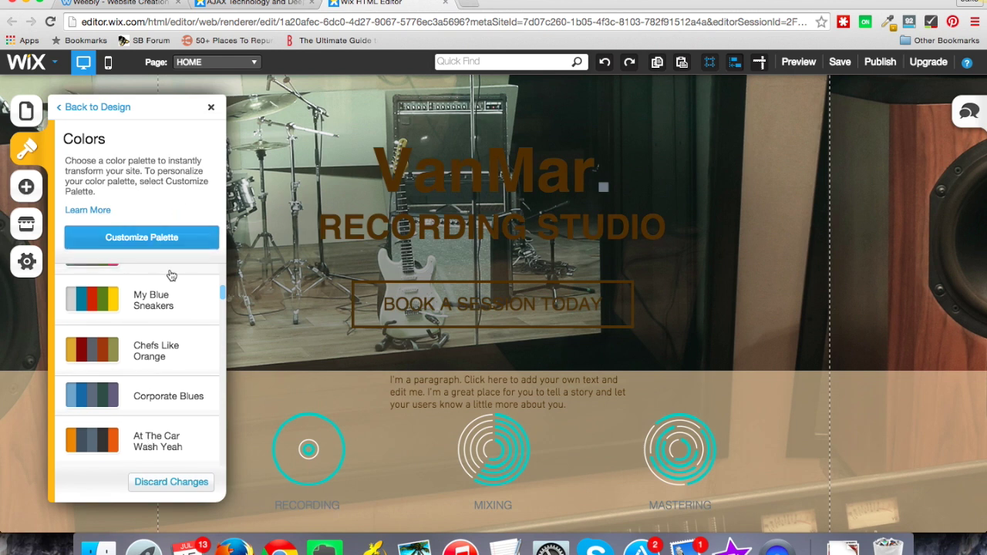
# Try the Feelings Are Overrated and Lolas Nature Trip color palettes on the site.
pyautogui.scroll(-5, 203, 372)
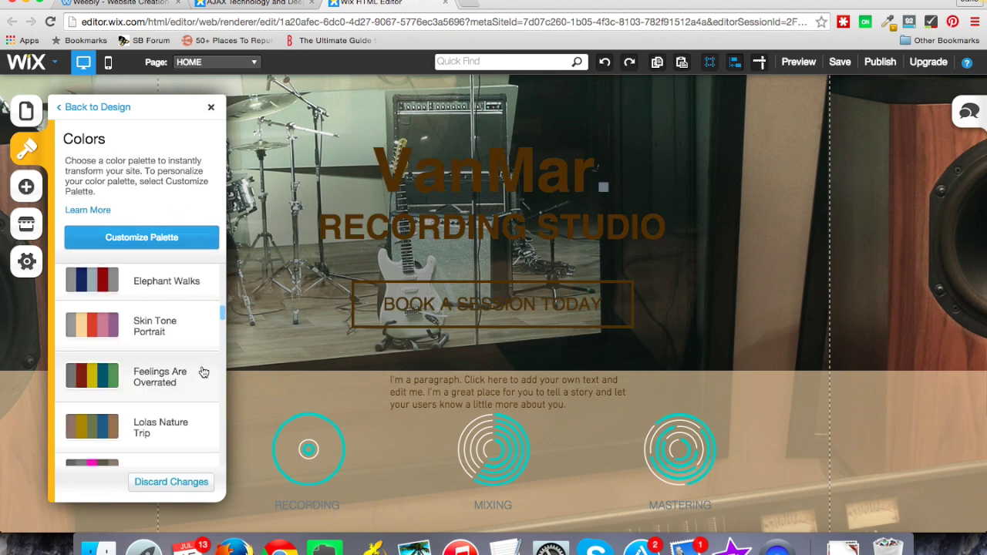
pyautogui.click(161, 385)
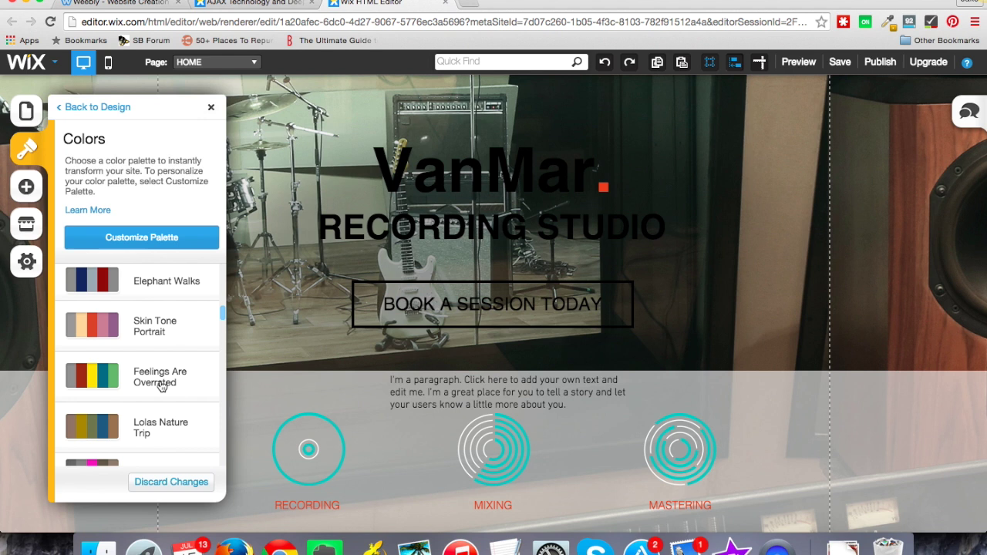
pyautogui.scroll(-2, 162, 385)
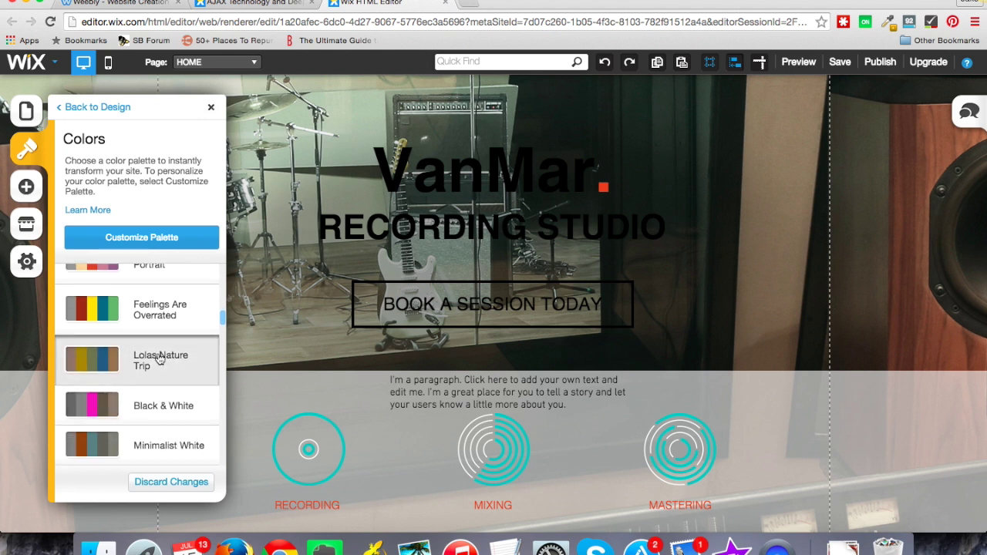
pyautogui.click(158, 358)
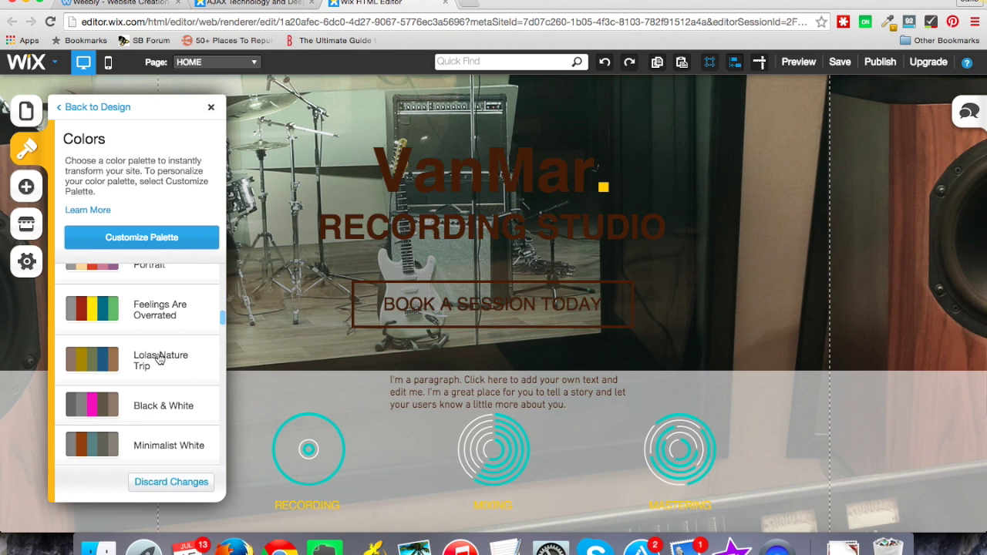
pyautogui.scroll(-2, 158, 358)
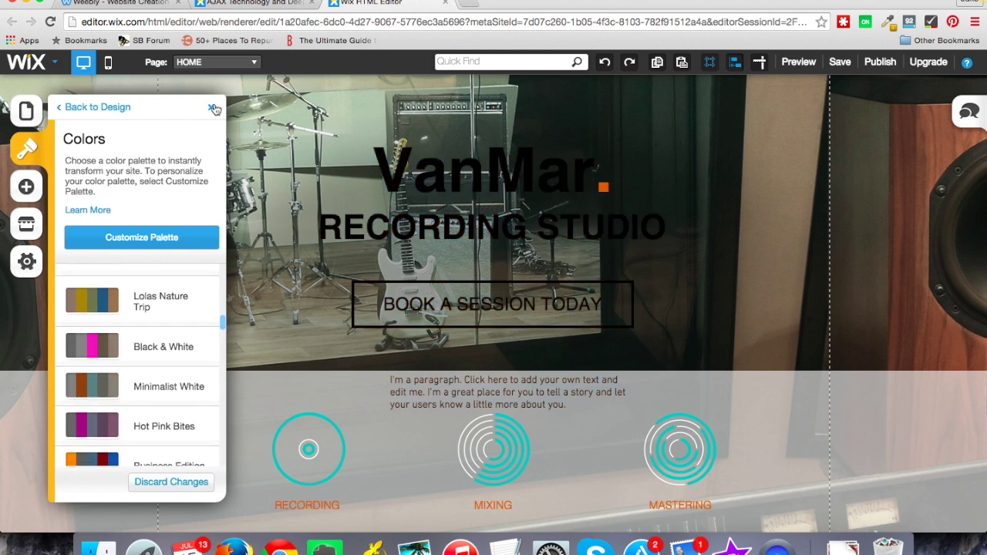
# Switch to the Wix Help Center article on AJAX Technology and Deep Linking.
pyautogui.click(252, 4)
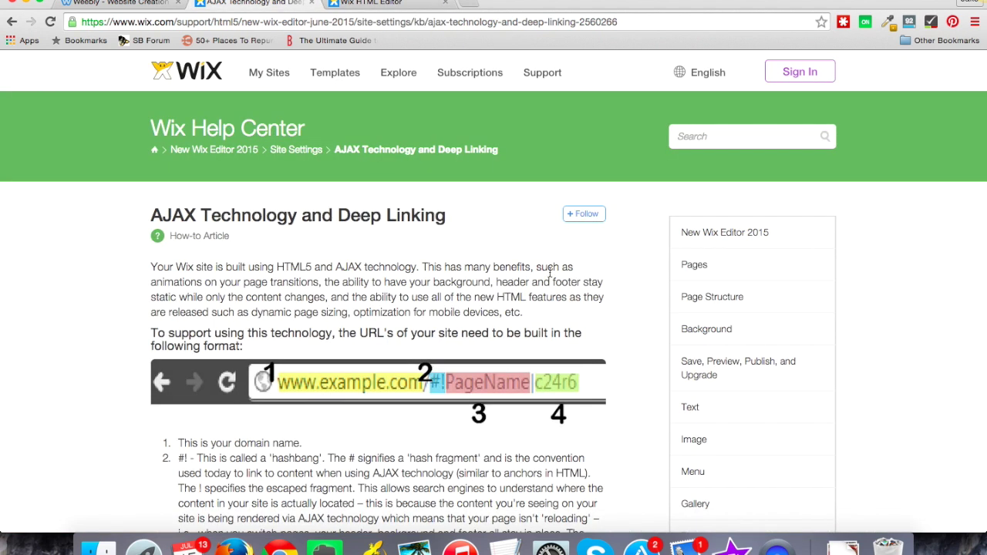